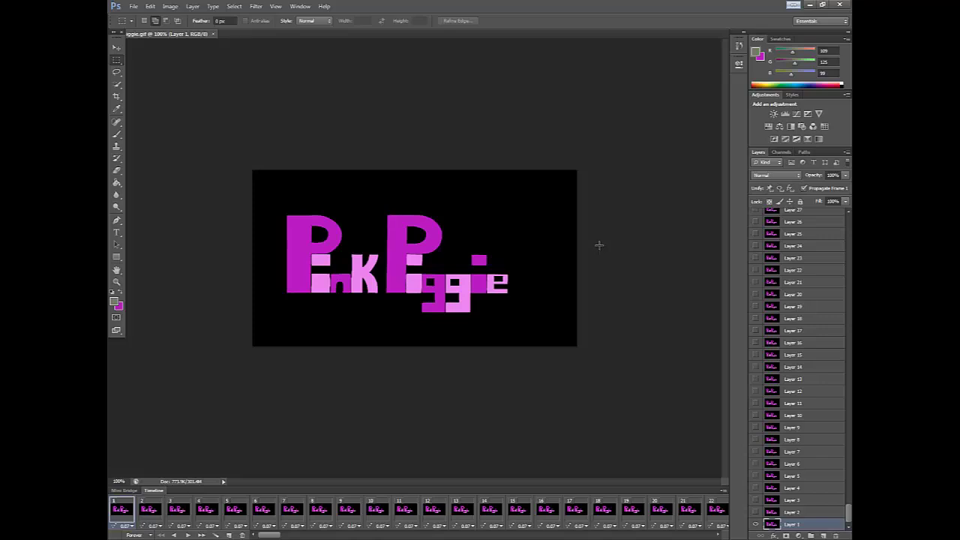
- Open Image Size for the 697 × 379 Pink Piggie GIF, keeping width in pixels
scroll(850, 522, up, 5)
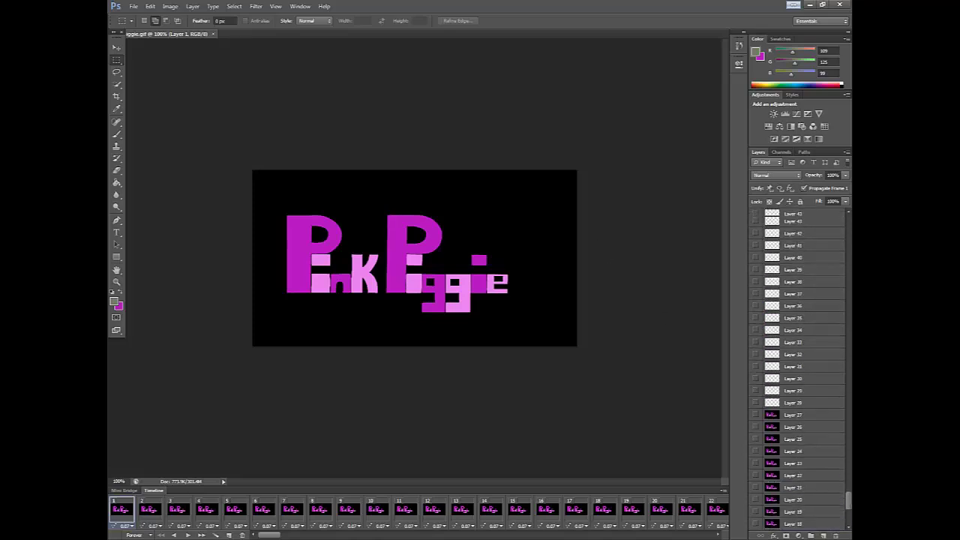
scroll(798, 367, up, 2)
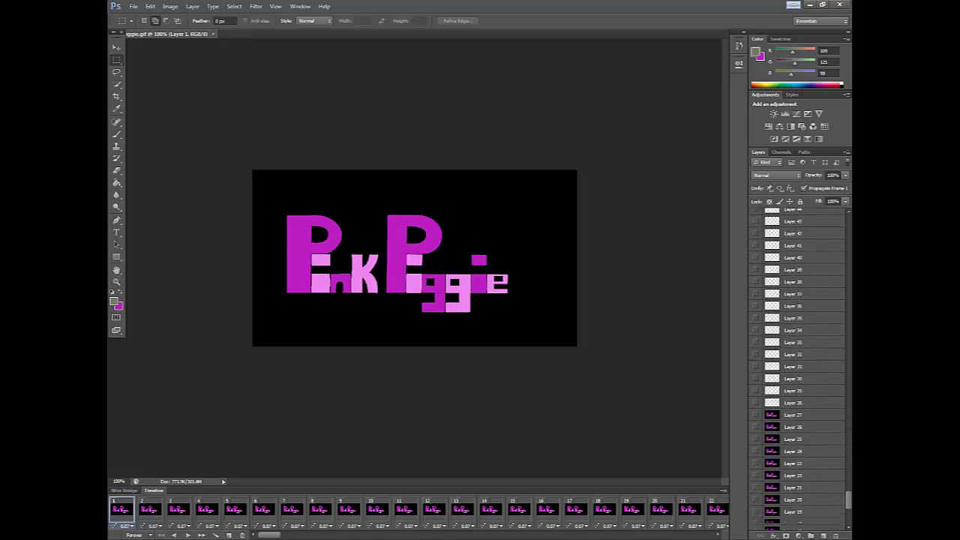
scroll(798, 367, down, 5)
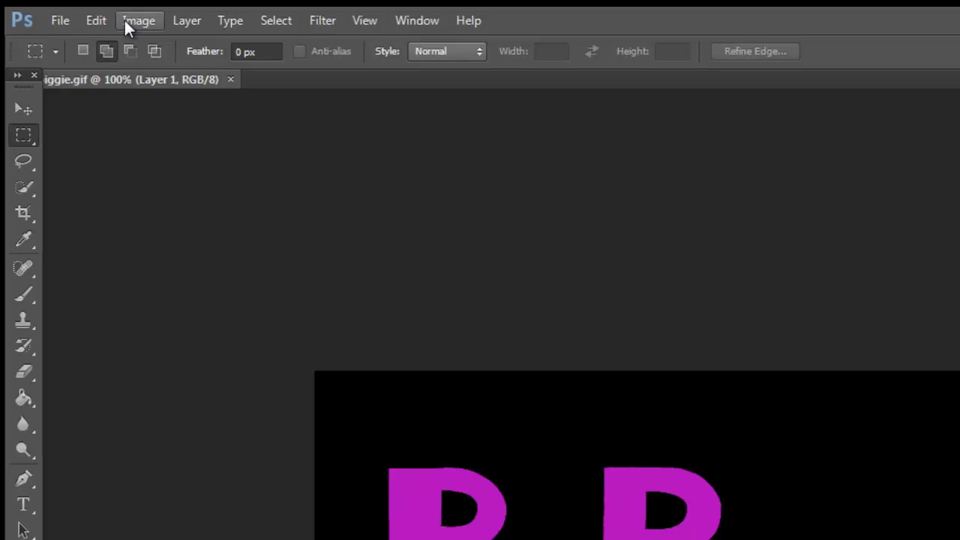
click(131, 20)
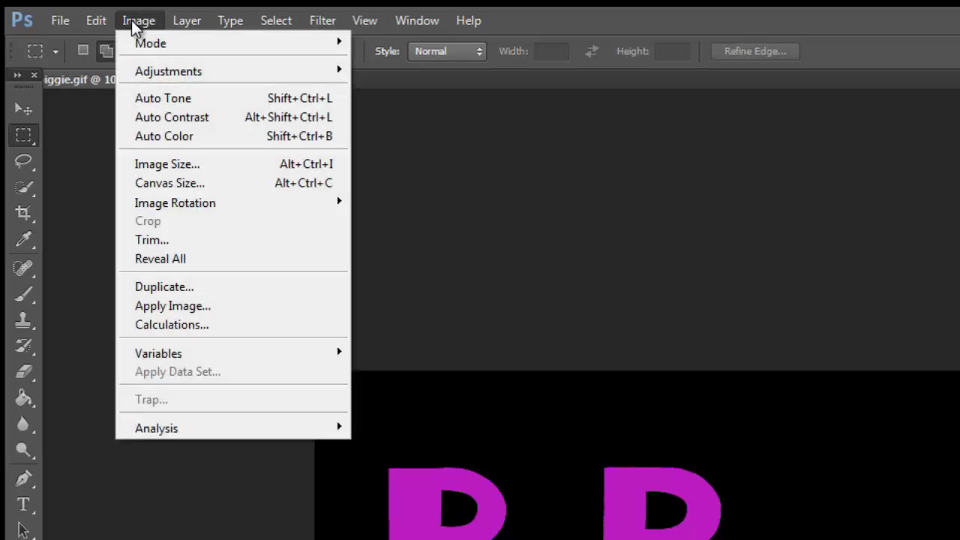
click(264, 168)
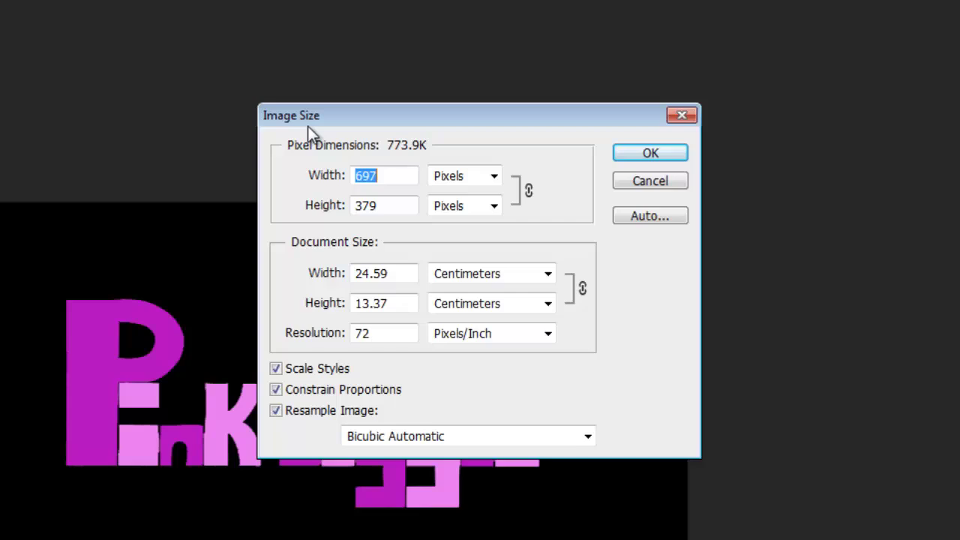
drag(443, 131, 405, 146)
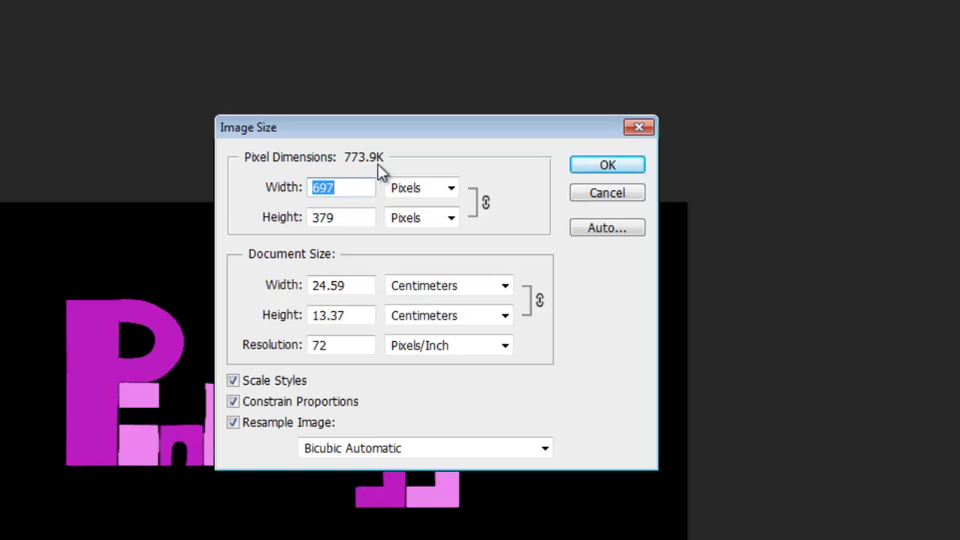
click(452, 190)
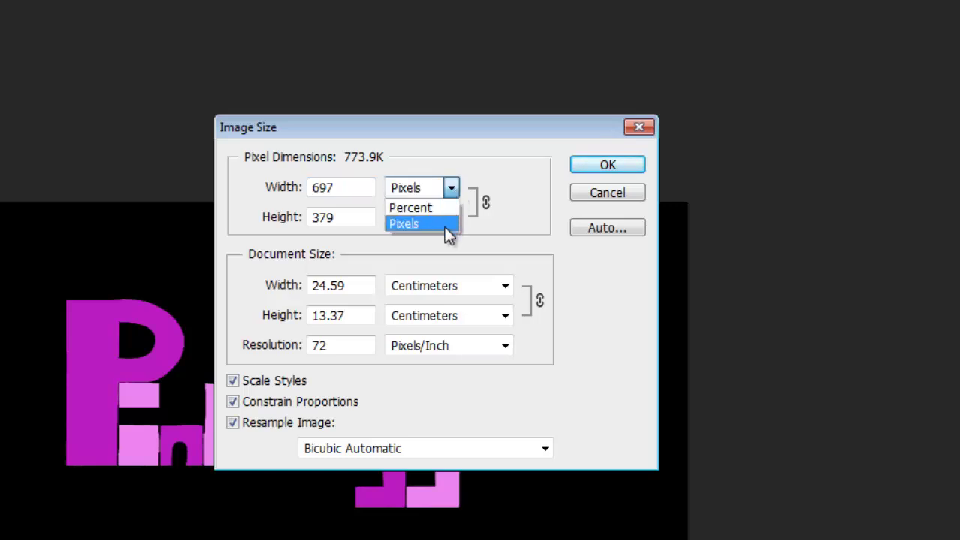
click(446, 225)
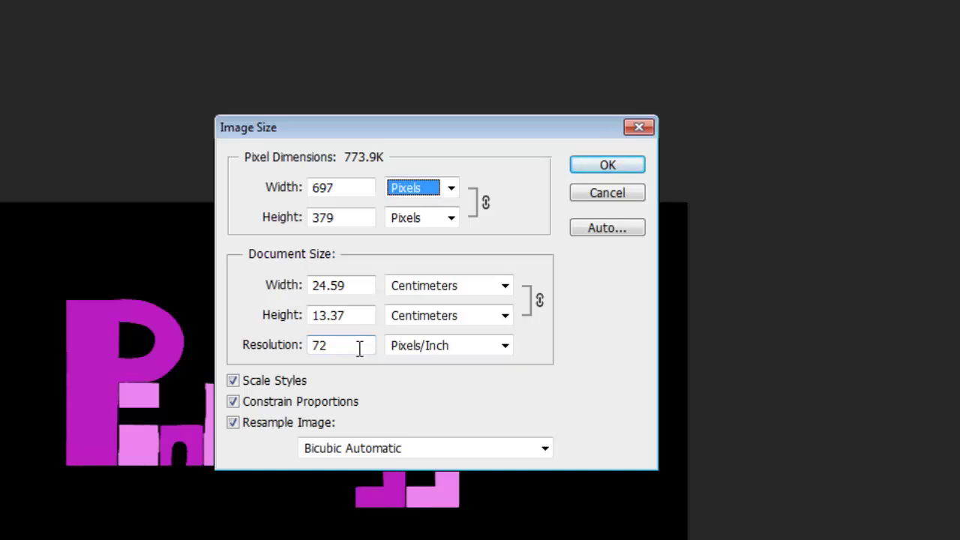
- Set the width to 200 pixels so the height becomes 109, and apply it
double_click(349, 188)
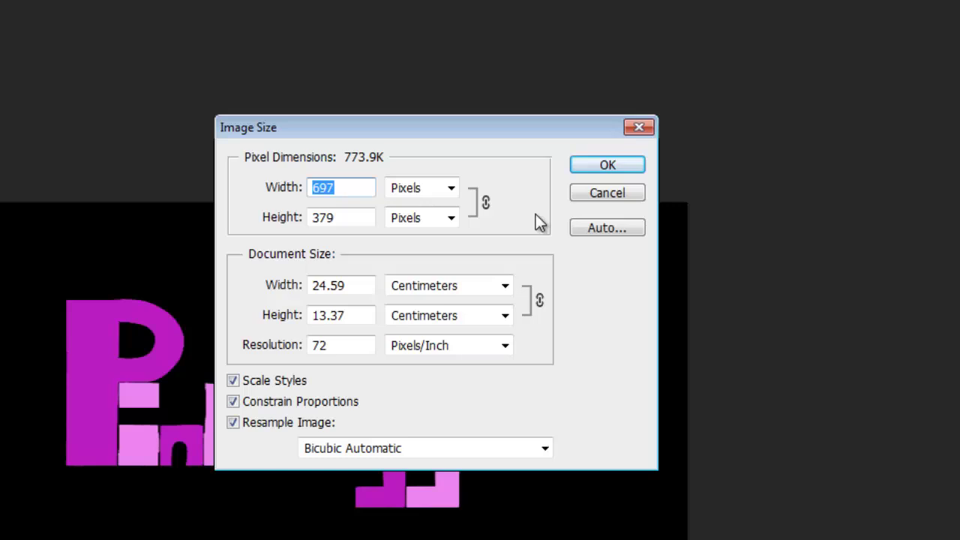
text(100)
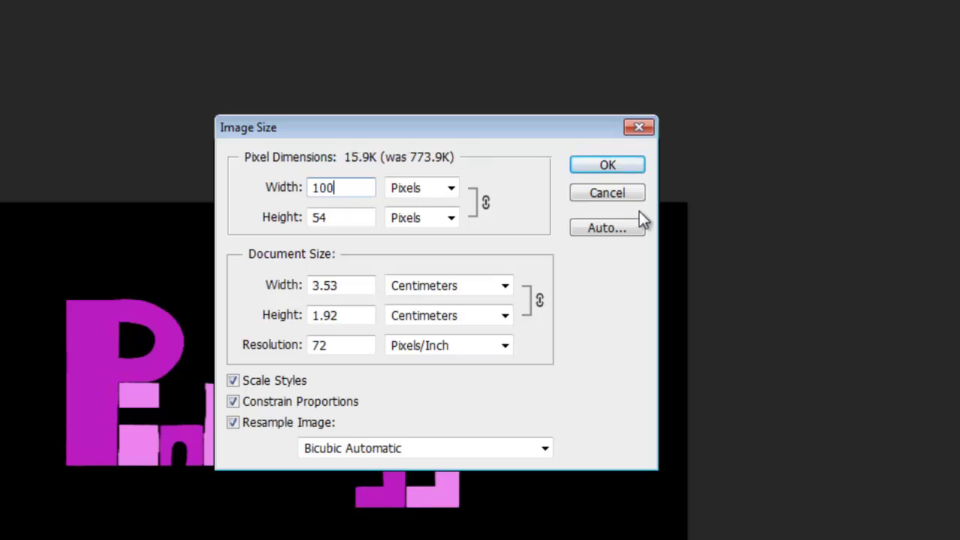
double_click(350, 187)
text(200)
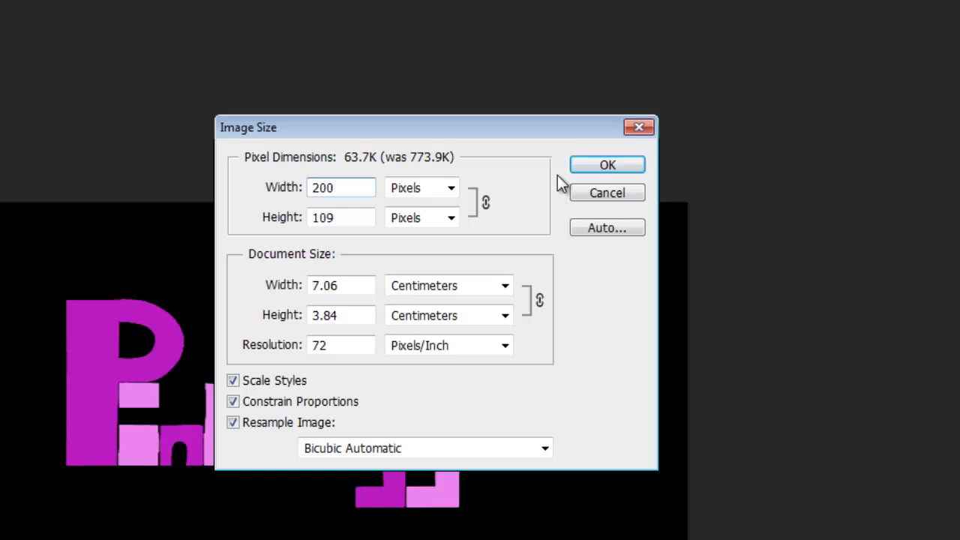
click(589, 168)
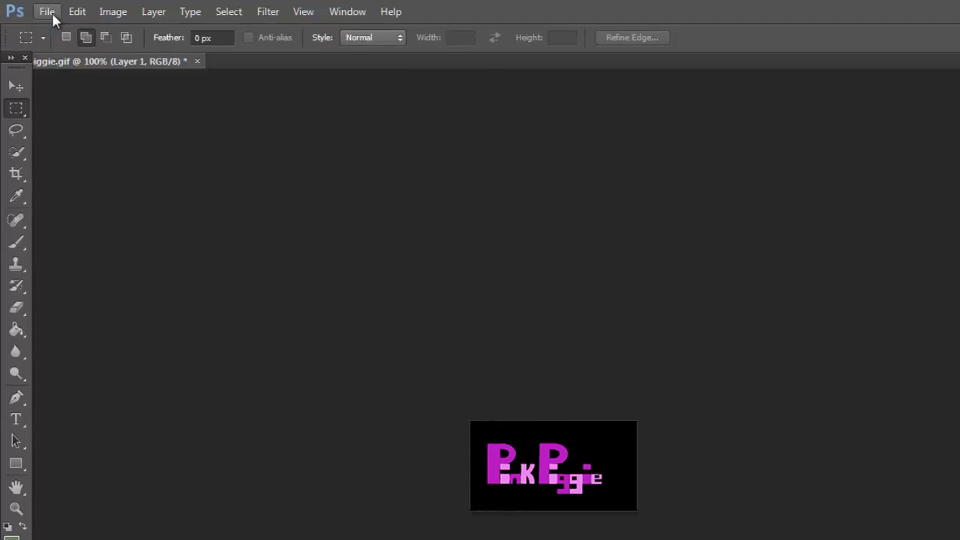
- Save a copy in CompuServe GIF format named 'pinkpiggie trial'
click(48, 12)
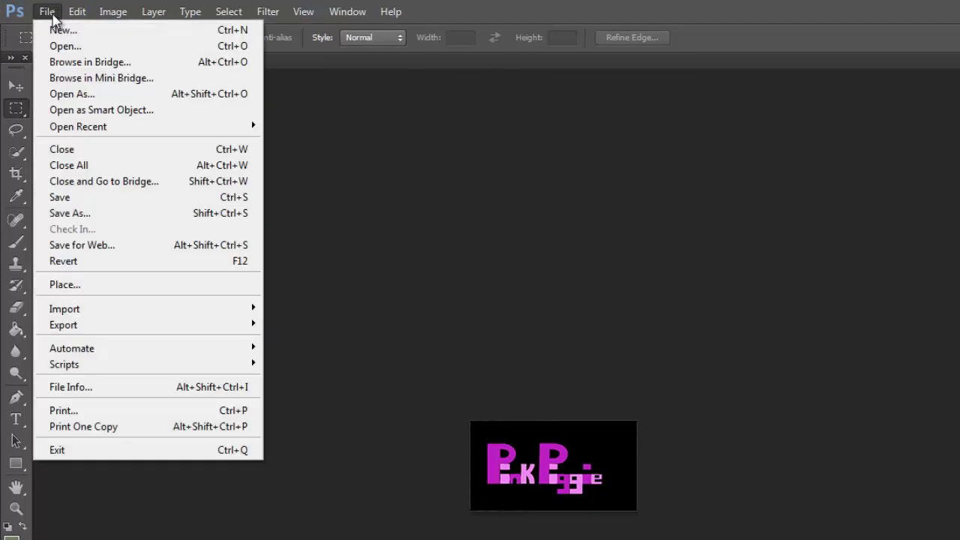
click(81, 216)
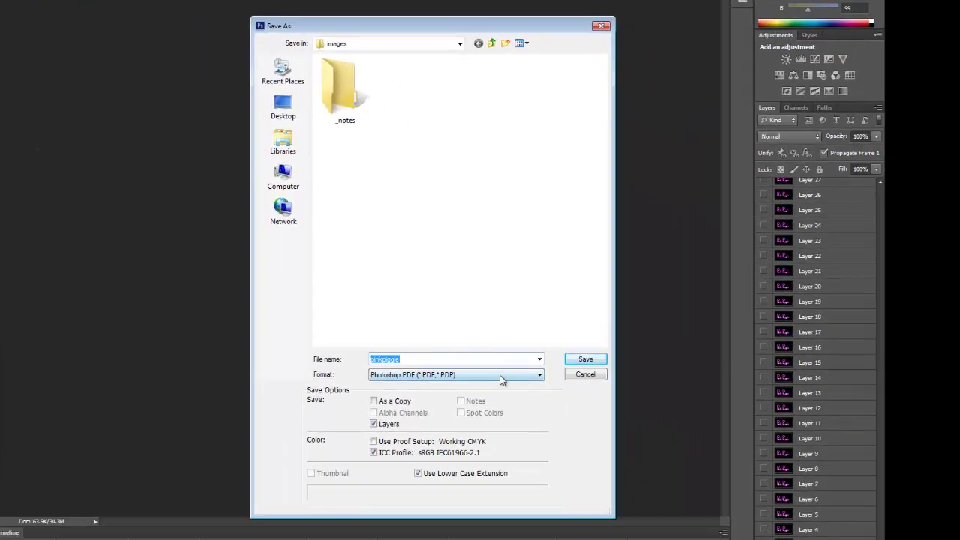
click(637, 513)
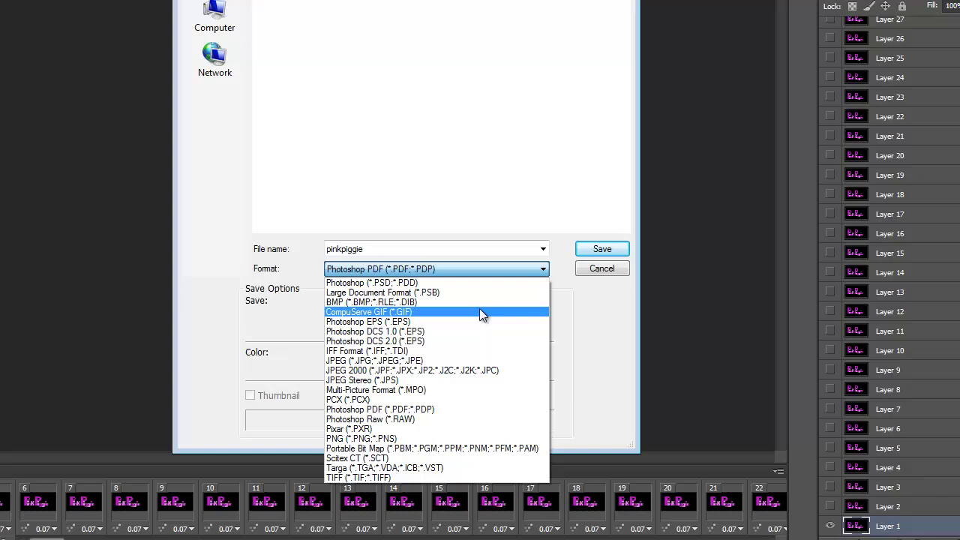
click(458, 311)
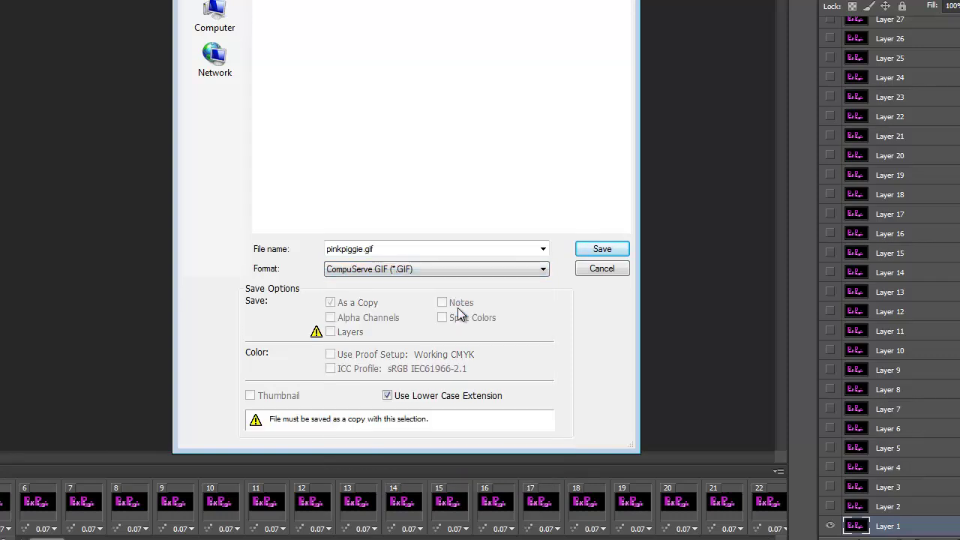
click(452, 251)
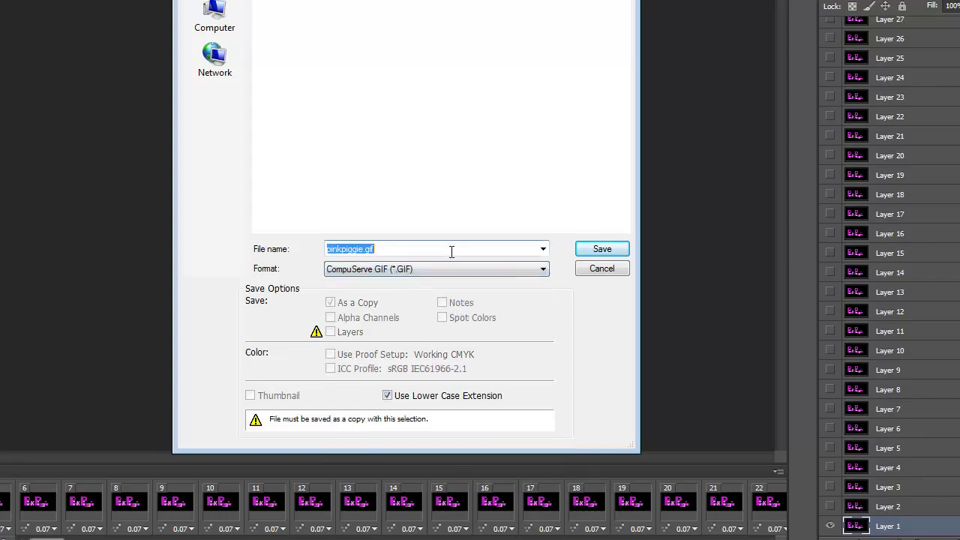
key(Right)
key(Left)
key(Left)
key(Left)
key(Left)
text(tr)
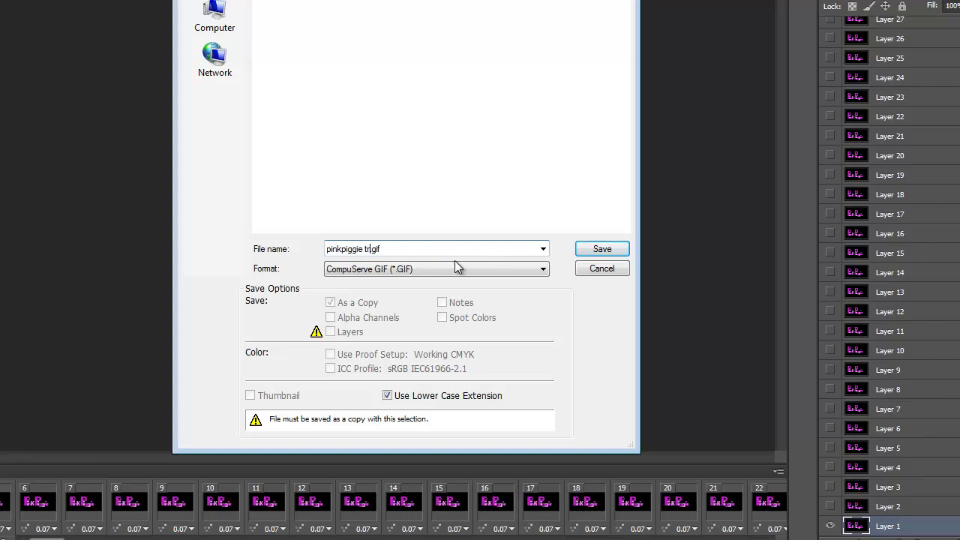
text(ial)
click(597, 252)
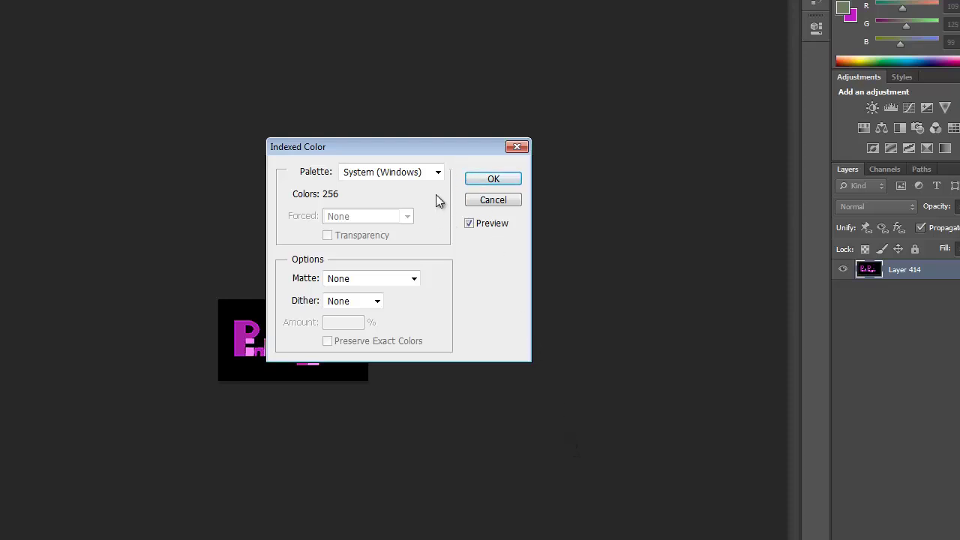
- Accept the System (Windows) palette, matte None and normal row order to write the GIF
click(438, 172)
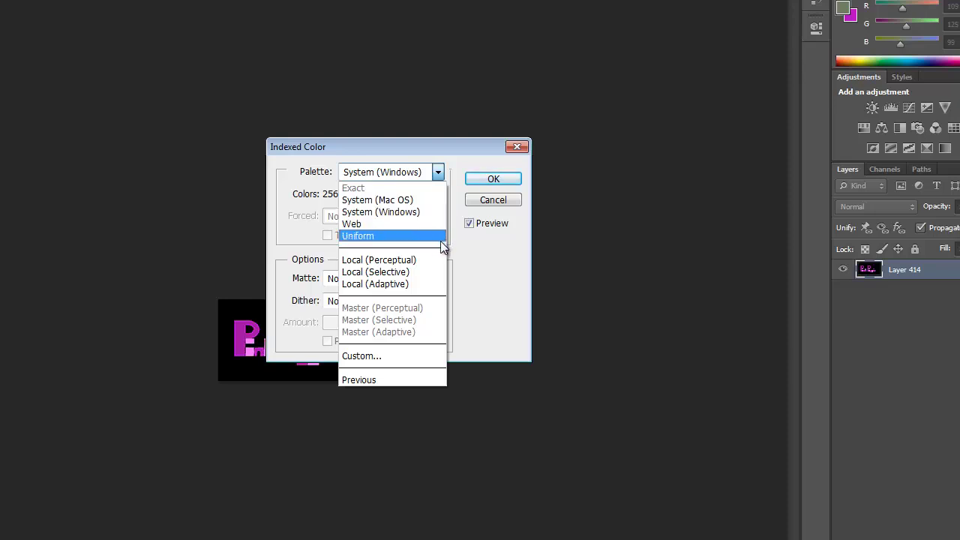
click(507, 255)
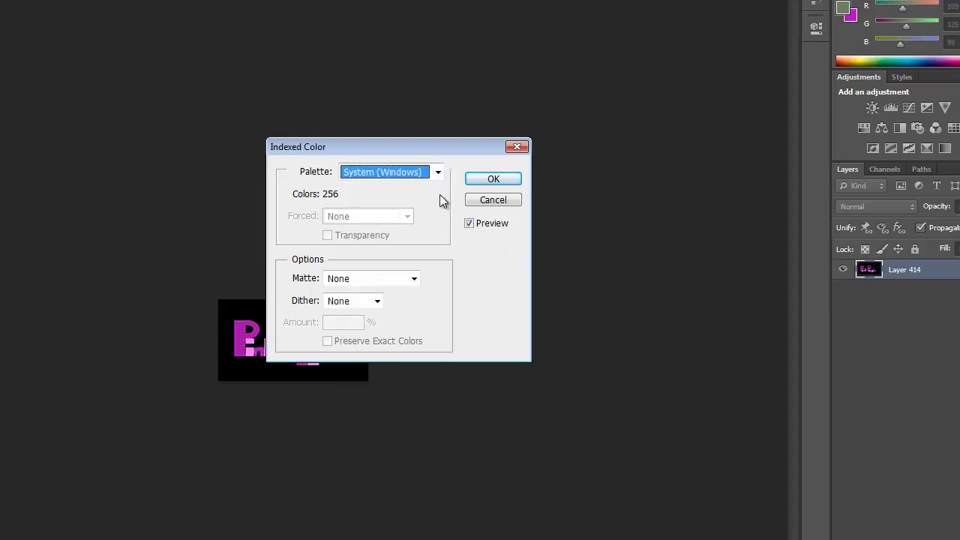
click(414, 279)
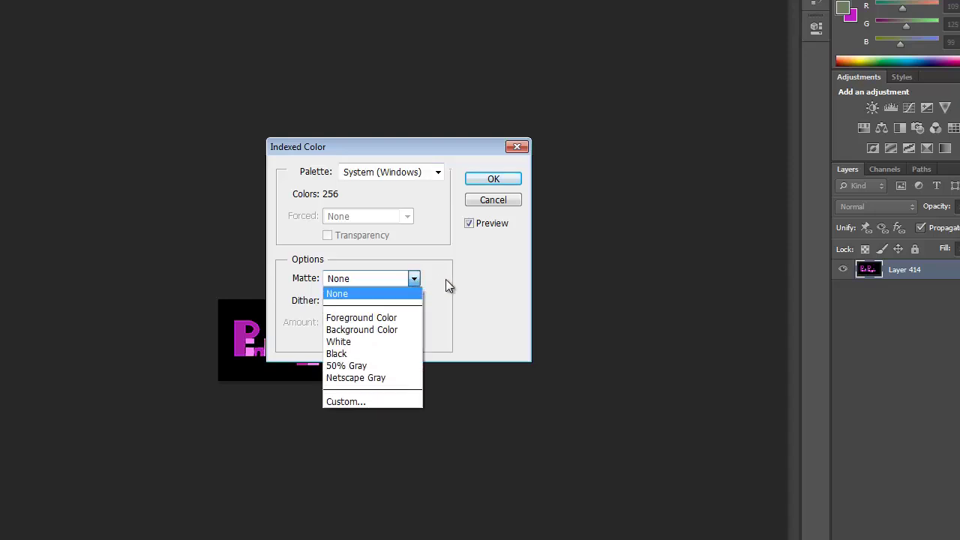
click(446, 278)
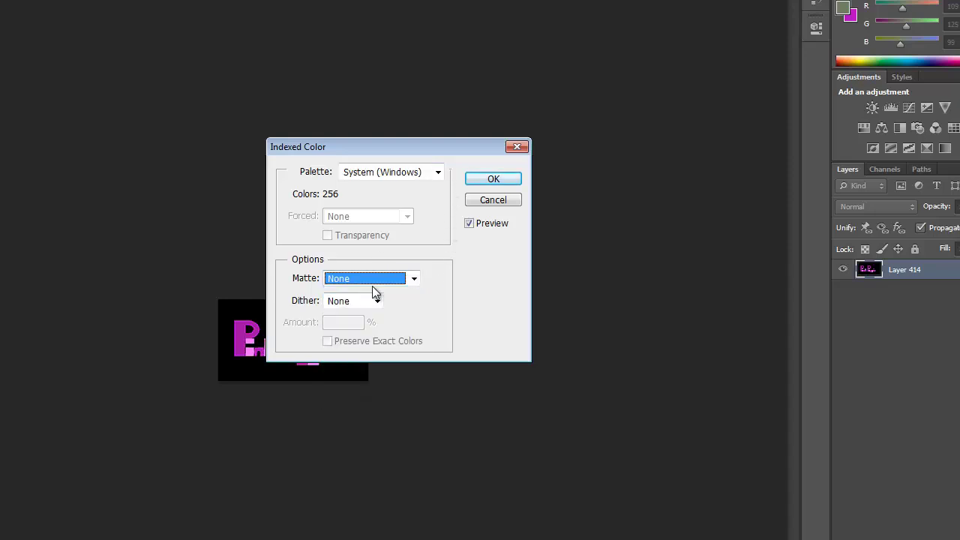
click(484, 182)
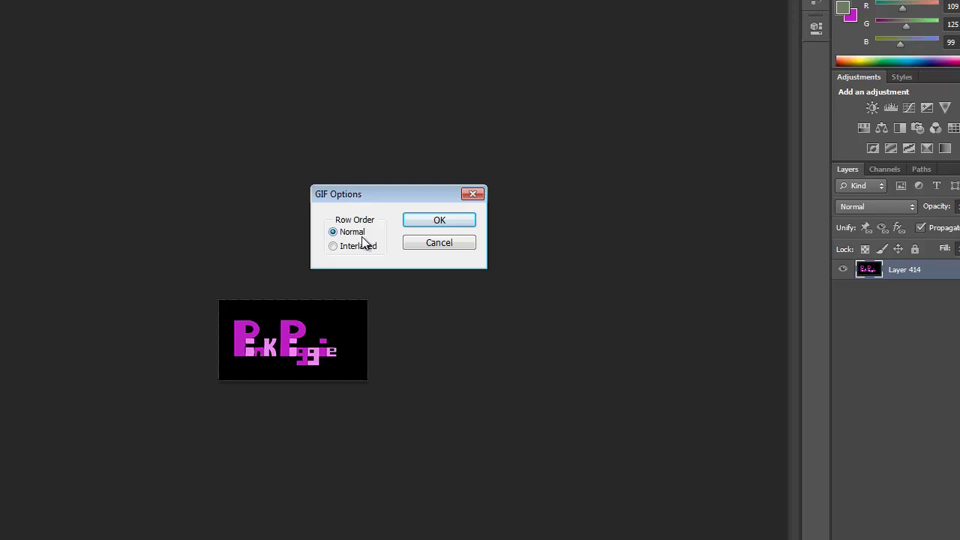
click(421, 221)
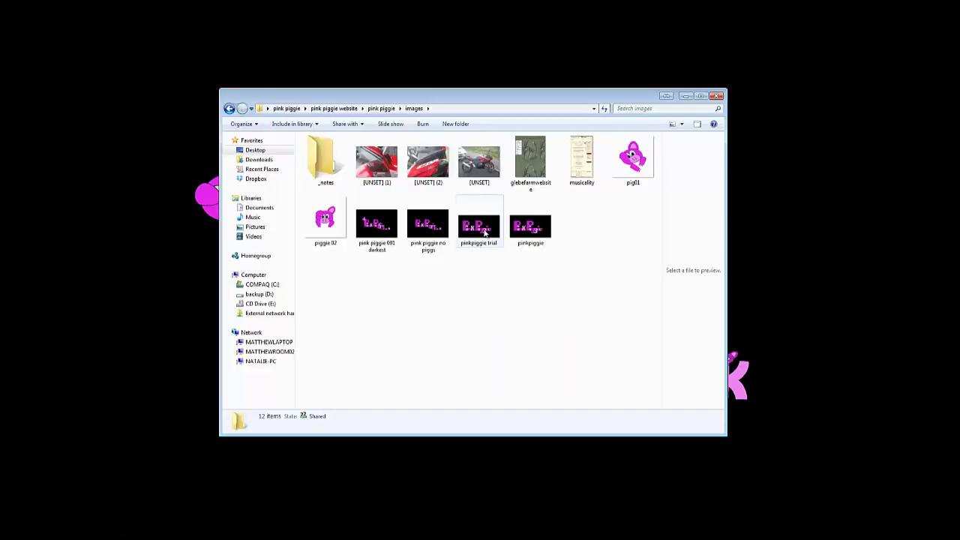
- Select pinkpiggie trial in Explorer to confirm it is a 200 × 109, 2.48 KB GIF
click(485, 233)
double_click(484, 229)
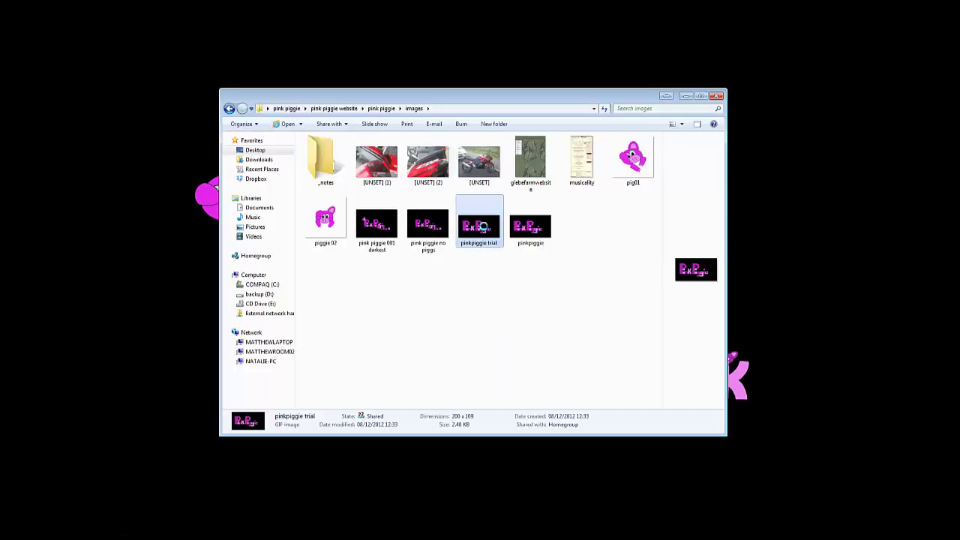
right_click(484, 227)
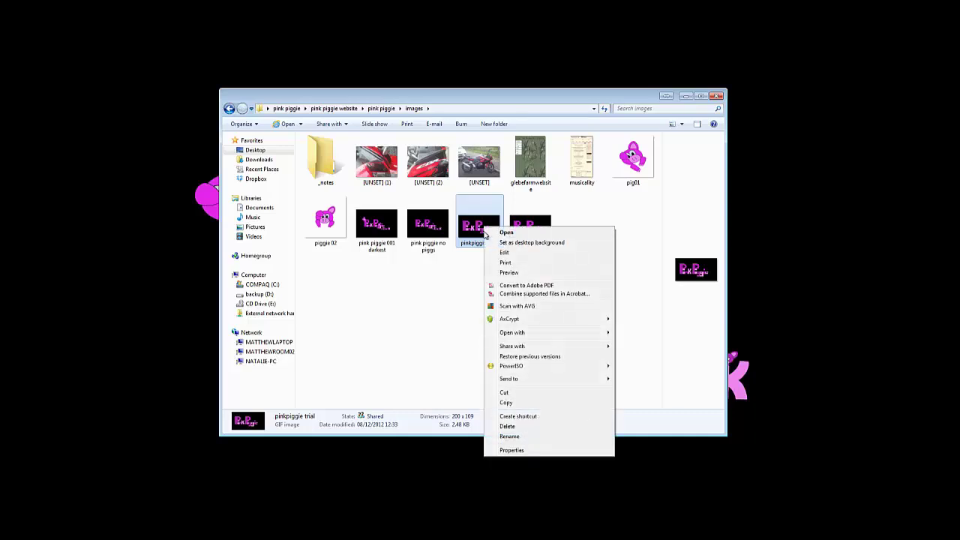
mouse_move(607, 335)
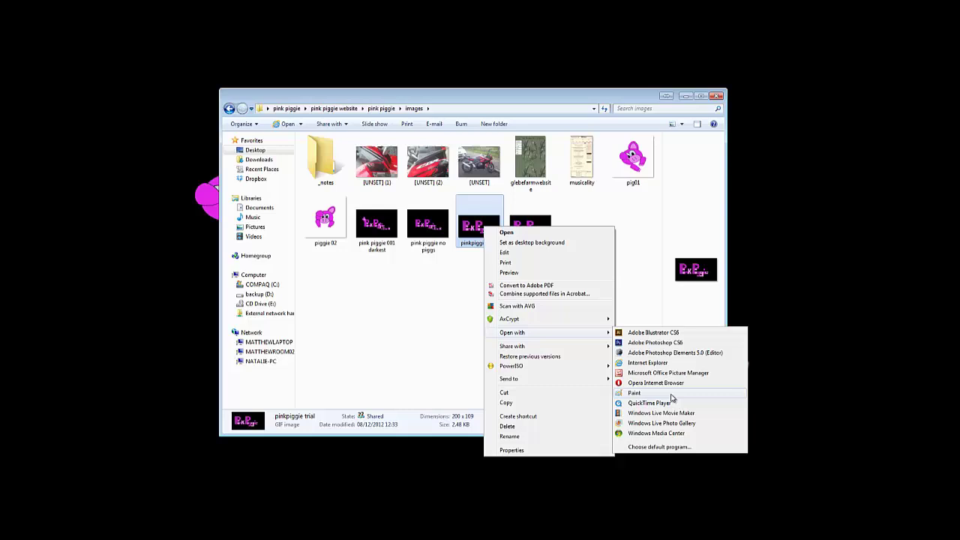
click(459, 211)
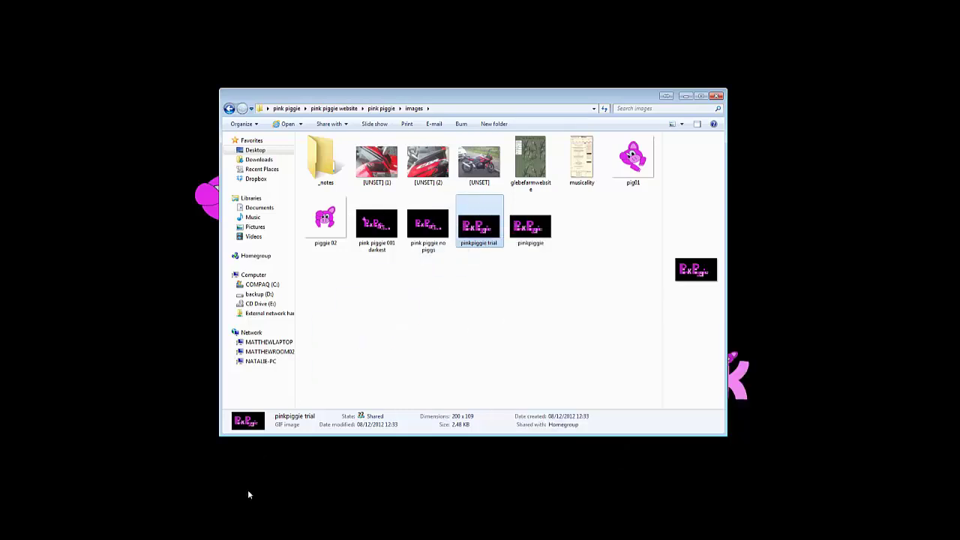